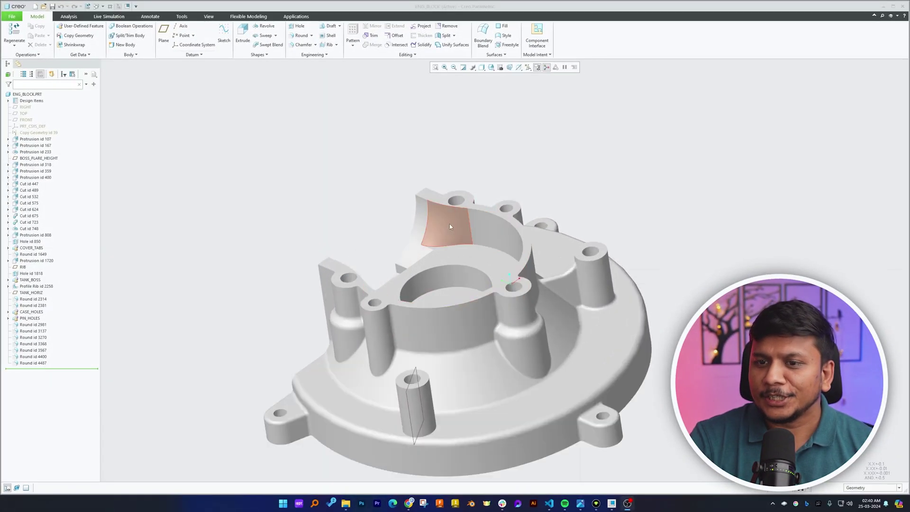
{"action": "scroll", "coordinate": [384, 178], "scroll_direction": "down", "scroll_amount": 5}
Step: Orbit the engine block to inspect the cylindrical boss from several angles
{"action": "mouse_move", "coordinate": [376, 181]}
{"action": "middle_mouse_down"}
{"action": "mouse_move", "coordinate": [374, 195]}
{"action": "mouse_move", "coordinate": [324, 158]}
{"action": "mouse_move", "coordinate": [282, 158]}
{"action": "middle_mouse_up"}
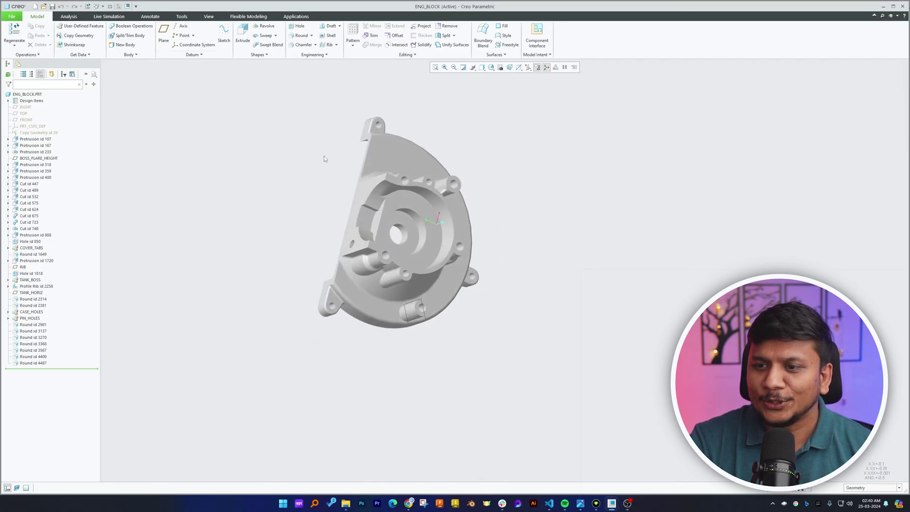
{"action": "scroll", "coordinate": [293, 167], "scroll_direction": "up", "scroll_amount": 3}
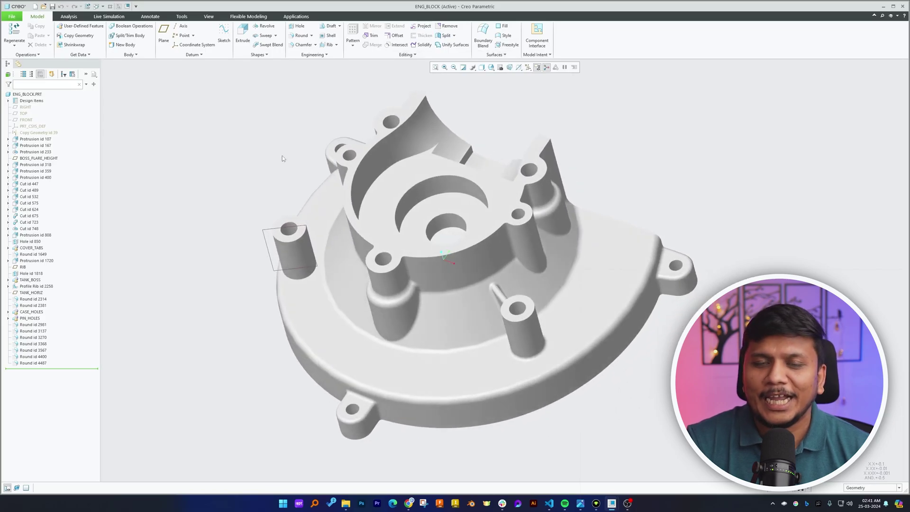
{"action": "mouse_move", "coordinate": [502, 131]}
{"action": "middle_mouse_down"}
{"action": "mouse_move", "coordinate": [520, 130]}
{"action": "mouse_move", "coordinate": [480, 138]}
{"action": "middle_mouse_up"}
{"action": "scroll", "coordinate": [341, 193], "scroll_direction": "up", "scroll_amount": 2}
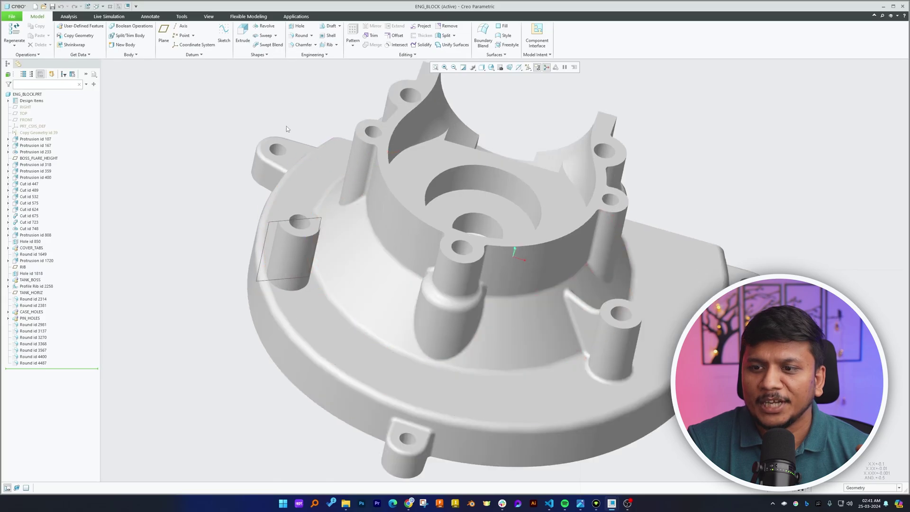
{"action": "scroll", "coordinate": [287, 129], "scroll_direction": "down", "scroll_amount": 2}
{"action": "middle_click_drag", "start_coordinate": [260, 112], "coordinate": [300, 175]}
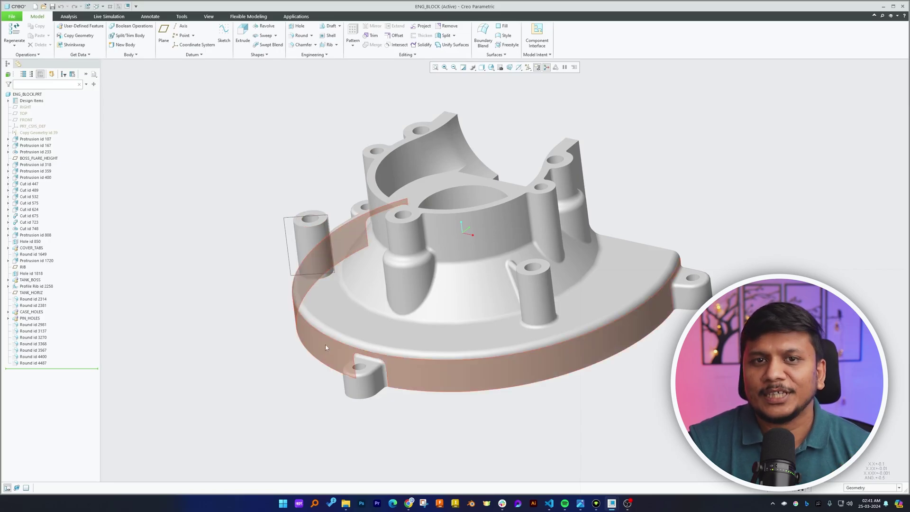
{"action": "mouse_move", "coordinate": [326, 347]}
{"action": "middle_mouse_down"}
{"action": "mouse_move", "coordinate": [332, 303]}
{"action": "mouse_move", "coordinate": [341, 351]}
{"action": "middle_mouse_up"}
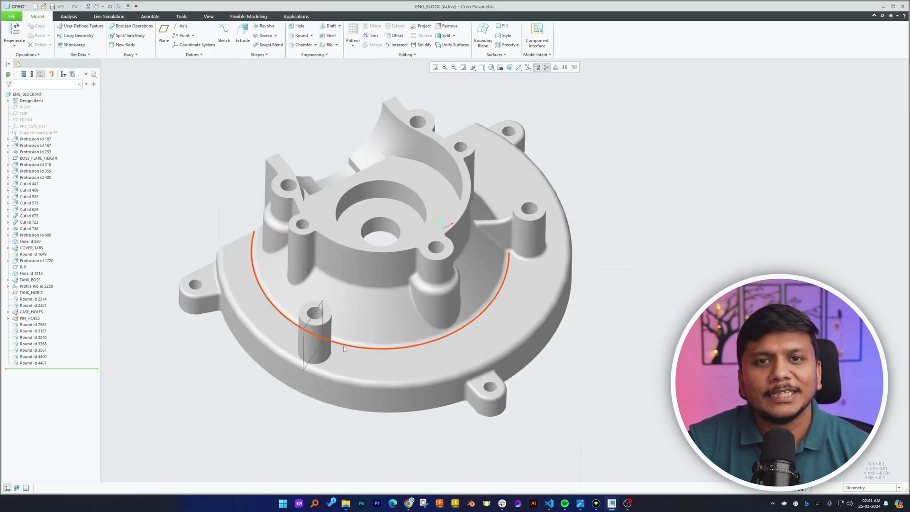
{"action": "mouse_move", "coordinate": [365, 323]}
{"action": "middle_mouse_down"}
{"action": "mouse_move", "coordinate": [314, 373]}
{"action": "mouse_move", "coordinate": [305, 327]}
{"action": "middle_mouse_up"}
{"action": "scroll", "coordinate": [321, 270], "scroll_direction": "up", "scroll_amount": 3}
{"action": "scroll", "coordinate": [320, 270], "scroll_direction": "down", "scroll_amount": 3}
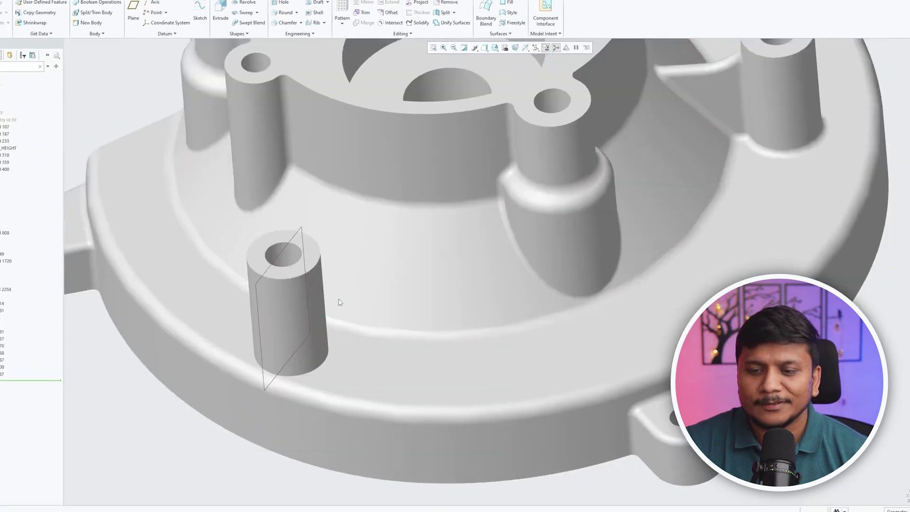
{"action": "mouse_move", "coordinate": [320, 270]}
{"action": "middle_mouse_down"}
{"action": "mouse_move", "coordinate": [358, 347]}
{"action": "mouse_move", "coordinate": [296, 359]}
{"action": "middle_mouse_up"}
{"action": "scroll", "coordinate": [296, 360], "scroll_direction": "up", "scroll_amount": 5}
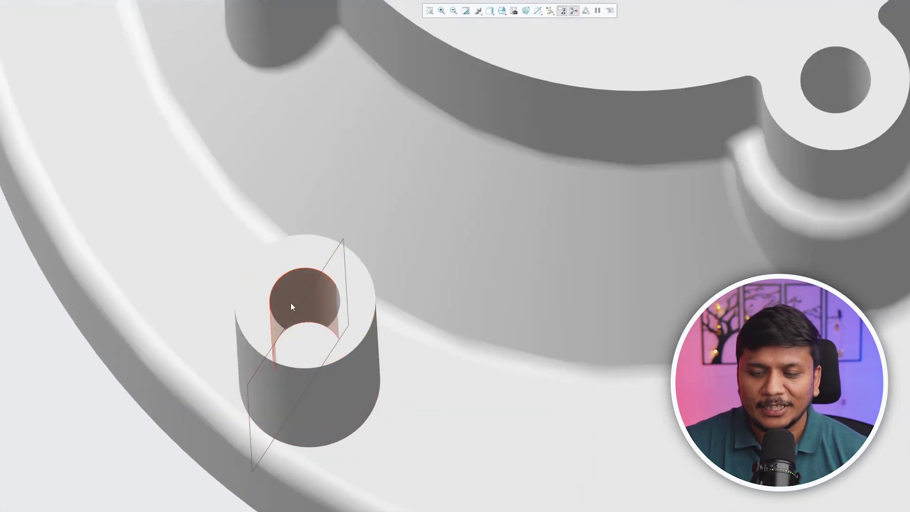
{"action": "left_click", "coordinate": [291, 261]}
{"action": "scroll", "coordinate": [311, 309], "scroll_direction": "down", "scroll_amount": 5}
{"action": "middle_click_drag", "start_coordinate": [316, 290], "coordinate": [317, 334]}
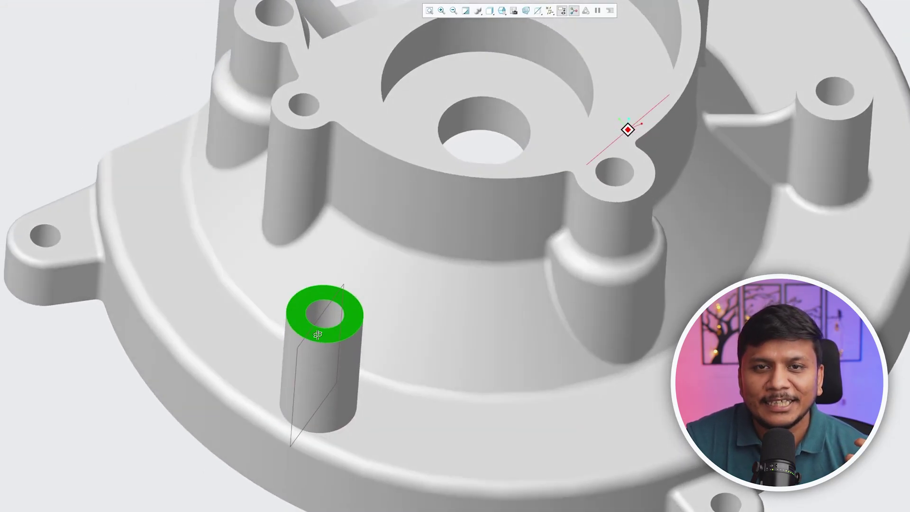
{"action": "scroll", "coordinate": [327, 386], "scroll_direction": "down", "scroll_amount": 2}
{"action": "scroll", "coordinate": [326, 388], "scroll_direction": "up", "scroll_amount": 4}
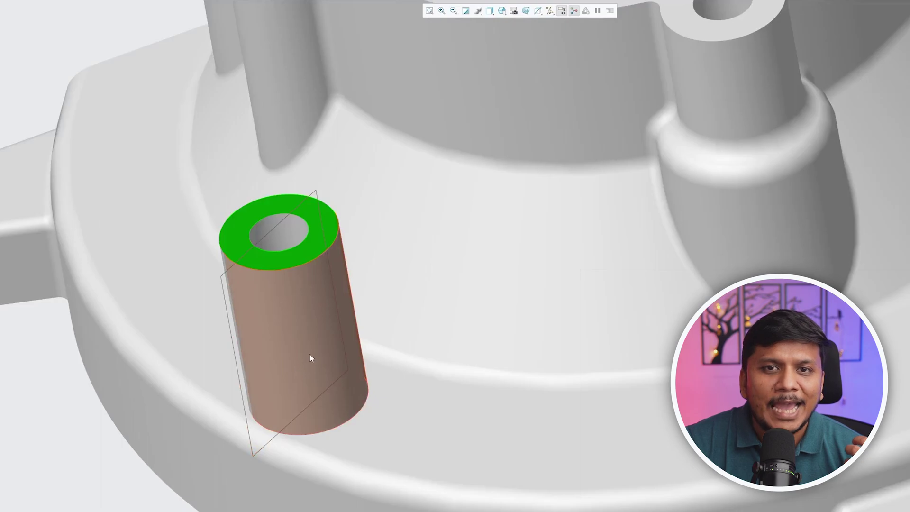
{"action": "scroll", "coordinate": [309, 354], "scroll_direction": "down", "scroll_amount": 2}
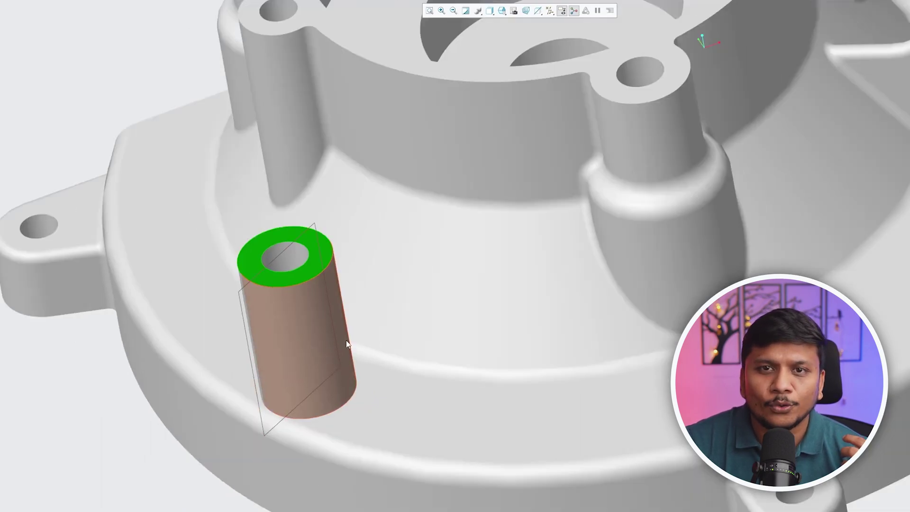
{"action": "scroll", "coordinate": [347, 344], "scroll_direction": "down", "scroll_amount": 3}
{"action": "middle_click_drag", "start_coordinate": [213, 278], "coordinate": [219, 285]}
{"action": "scroll", "coordinate": [224, 286], "scroll_direction": "down", "scroll_amount": 1}
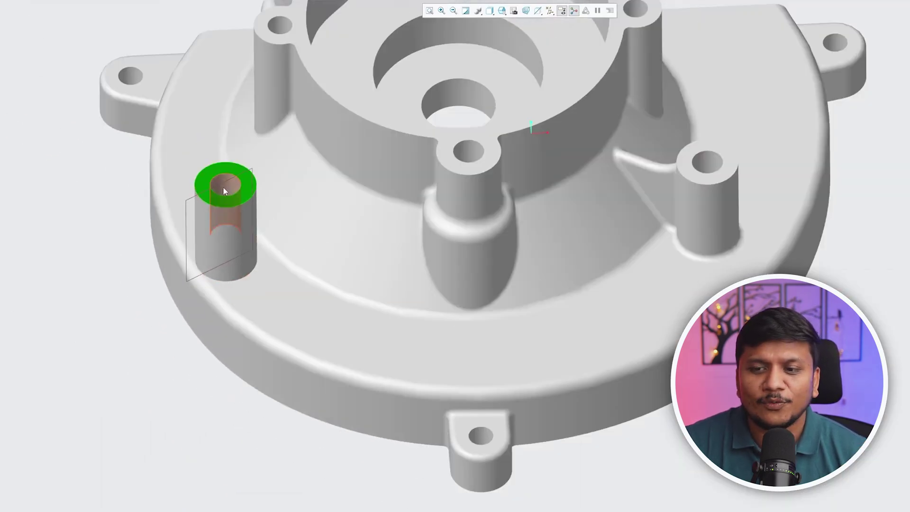
{"action": "scroll", "coordinate": [223, 187], "scroll_direction": "up", "scroll_amount": 1}
{"action": "middle_click_drag", "start_coordinate": [223, 209], "coordinate": [328, 255]}
{"action": "scroll", "coordinate": [328, 255], "scroll_direction": "up", "scroll_amount": 3}
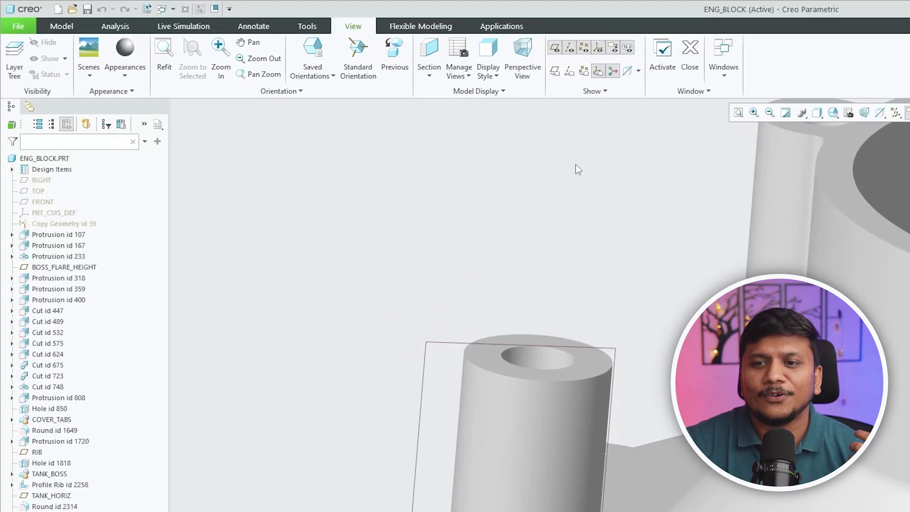
Step: Review the available rib types on the Model tab, then bring up the View window commands
{"action": "left_click", "coordinate": [65, 24]}
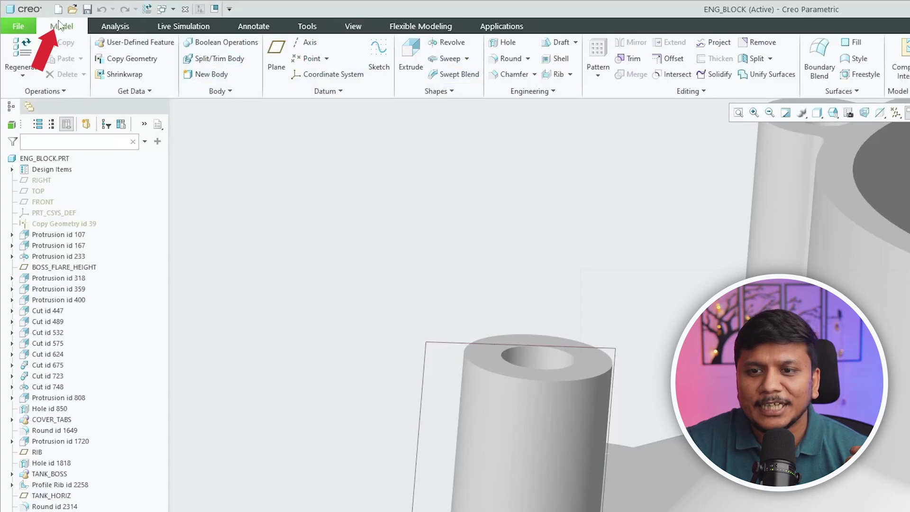
{"action": "left_click", "coordinate": [570, 75]}
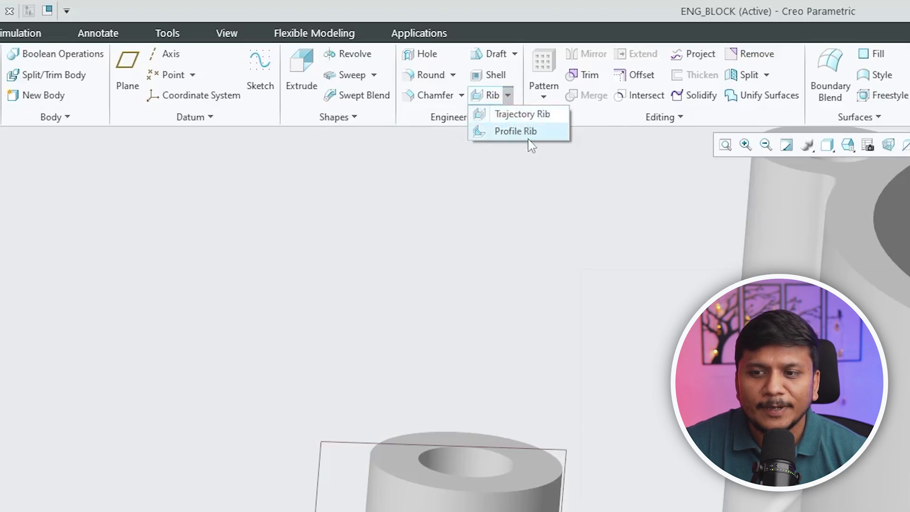
{"action": "left_click", "coordinate": [590, 245]}
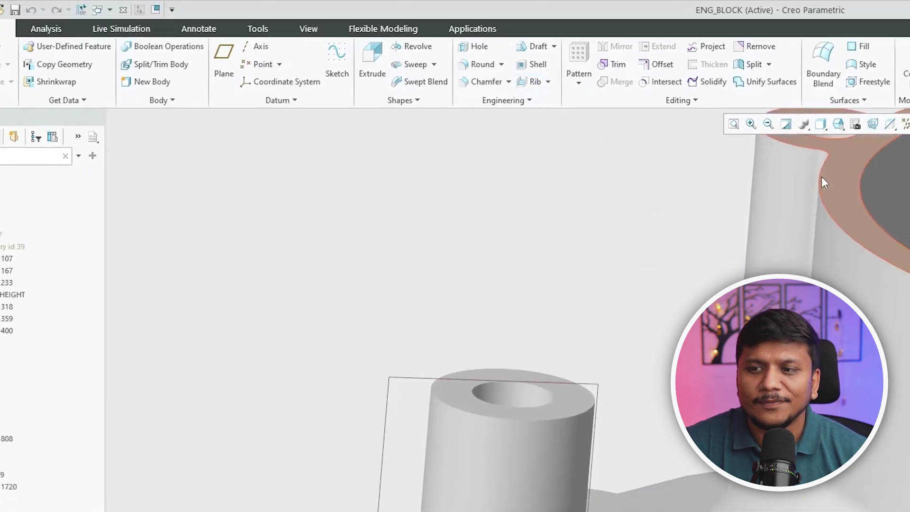
{"action": "left_click", "coordinate": [366, 27]}
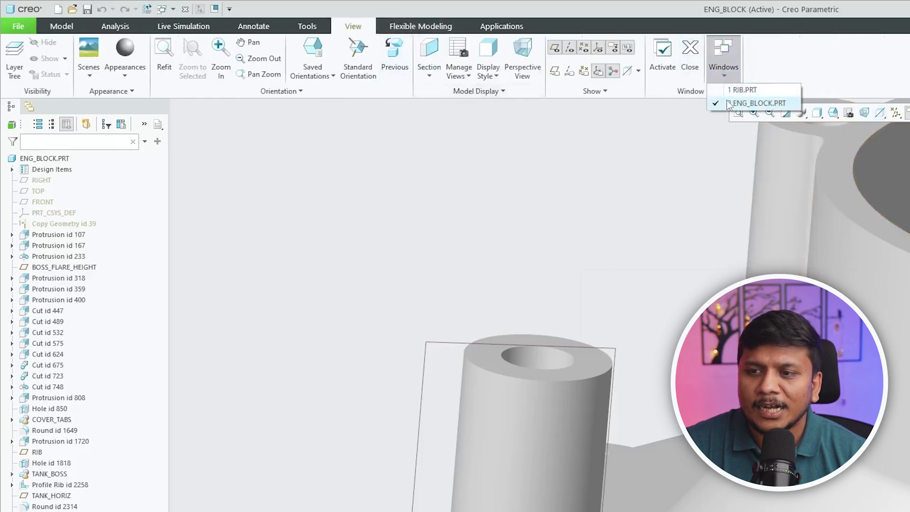
Step: Switch to RIB.PRT and start a Profile Rib using RIB_SKETCH-1 as its profile
{"action": "left_click", "coordinate": [739, 90]}
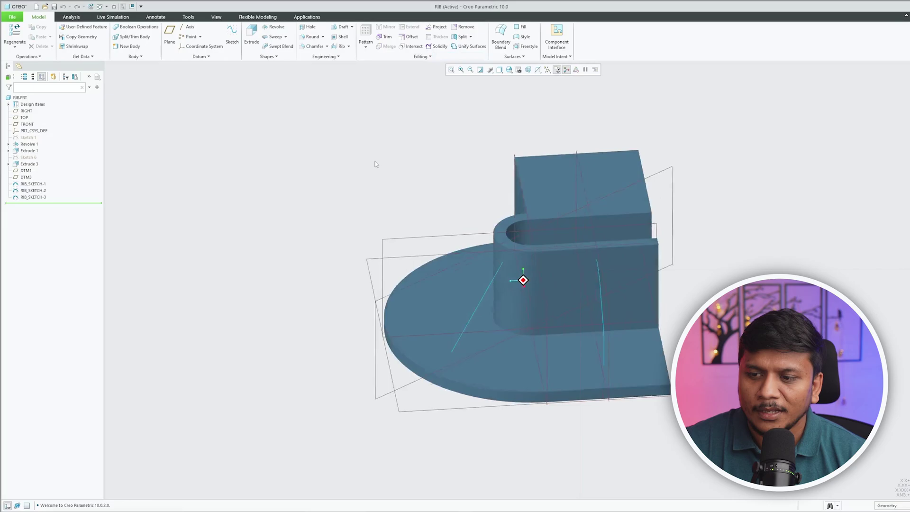
{"action": "mouse_move", "coordinate": [464, 336]}
{"action": "middle_mouse_down"}
{"action": "mouse_move", "coordinate": [463, 270]}
{"action": "mouse_move", "coordinate": [332, 199]}
{"action": "middle_mouse_up"}
{"action": "scroll", "coordinate": [428, 263], "scroll_direction": "up", "scroll_amount": 3}
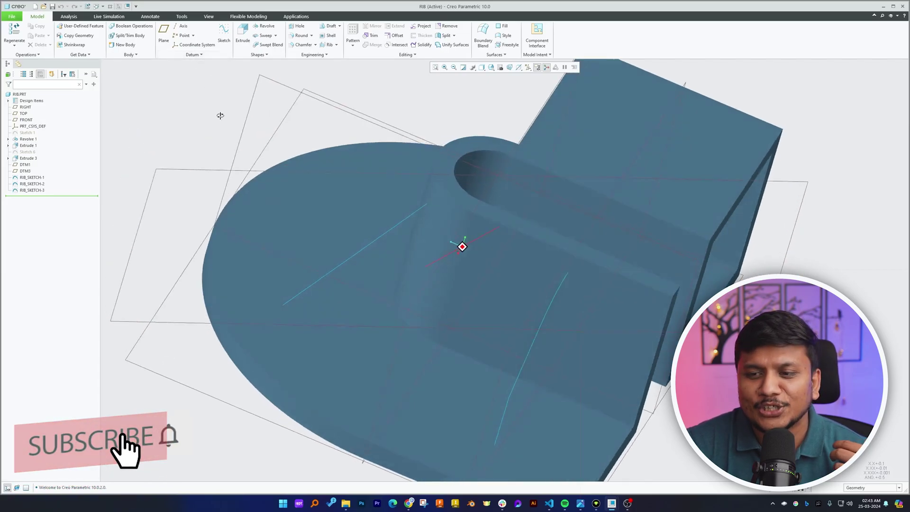
{"action": "left_click", "coordinate": [338, 44]}
{"action": "left_click", "coordinate": [406, 95]}
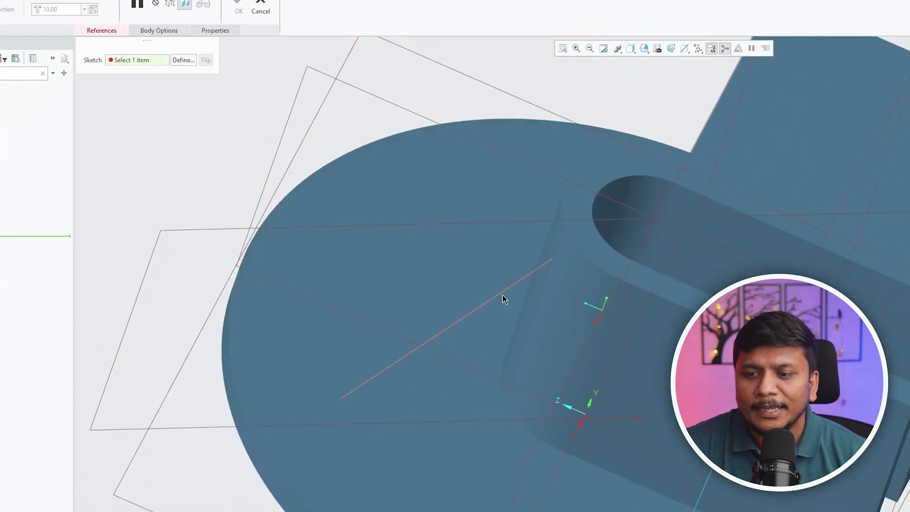
{"action": "left_click", "coordinate": [513, 219]}
Step: Flip the rib's material direction and back so the preview braces the cylinder to the base
{"action": "middle_click_drag", "start_coordinate": [513, 220], "coordinate": [459, 261]}
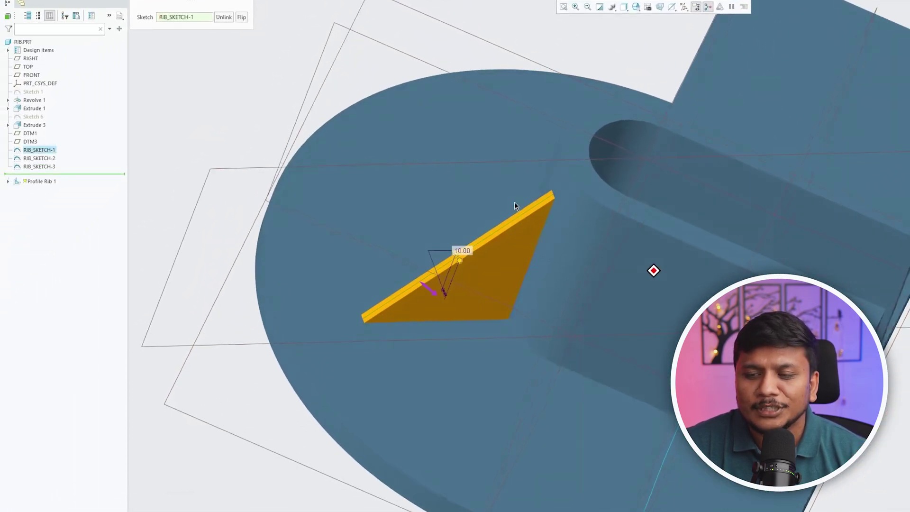
{"action": "scroll", "coordinate": [468, 317], "scroll_direction": "up", "scroll_amount": 3}
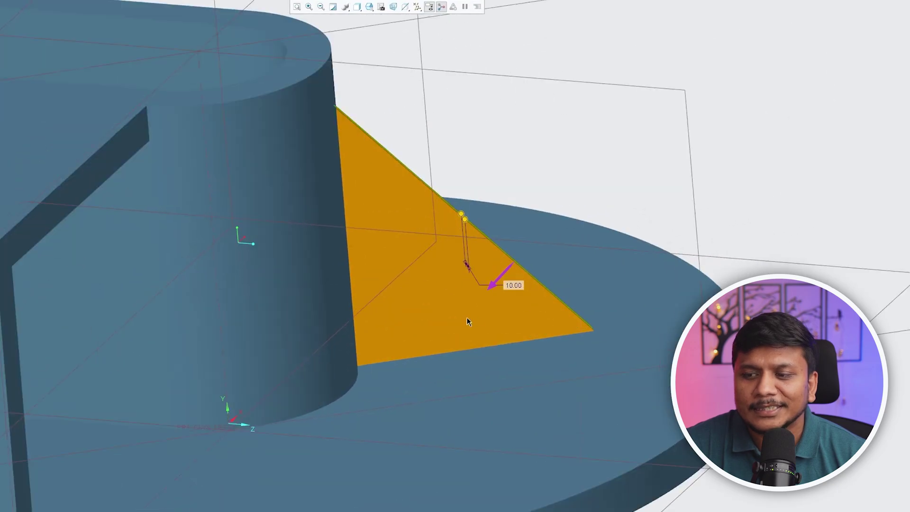
{"action": "left_click", "coordinate": [510, 267]}
{"action": "left_click", "coordinate": [536, 242]}
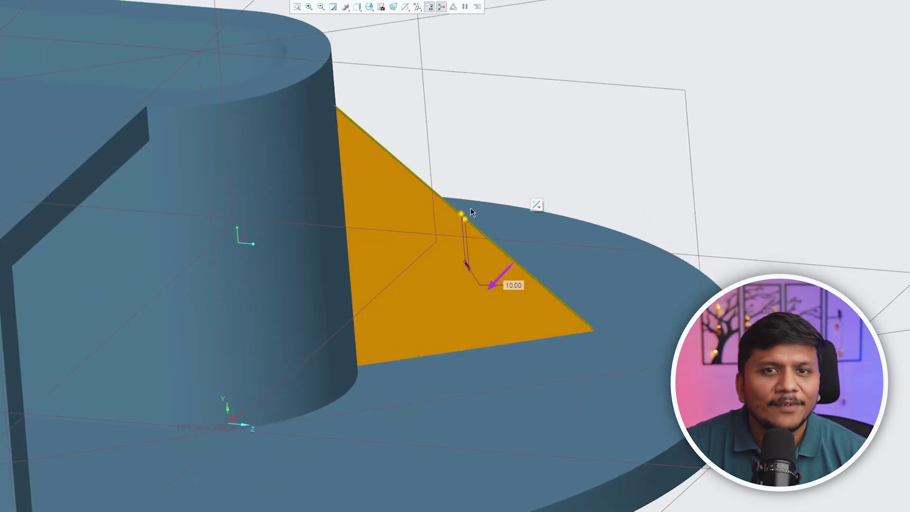
{"action": "mouse_move", "coordinate": [470, 212]}
{"action": "middle_mouse_down"}
{"action": "mouse_move", "coordinate": [489, 212]}
{"action": "mouse_move", "coordinate": [465, 254]}
{"action": "mouse_move", "coordinate": [333, 281]}
{"action": "middle_mouse_up"}
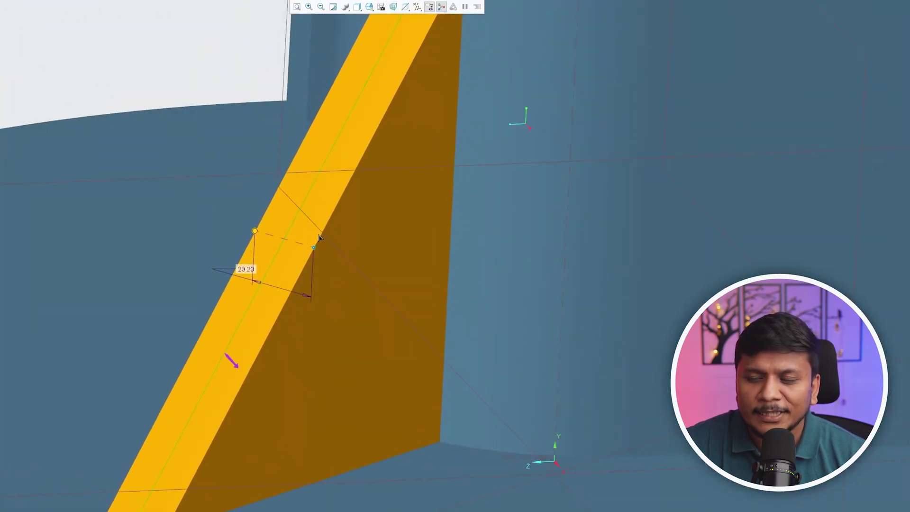
{"action": "middle_click_drag", "start_coordinate": [324, 243], "coordinate": [320, 225]}
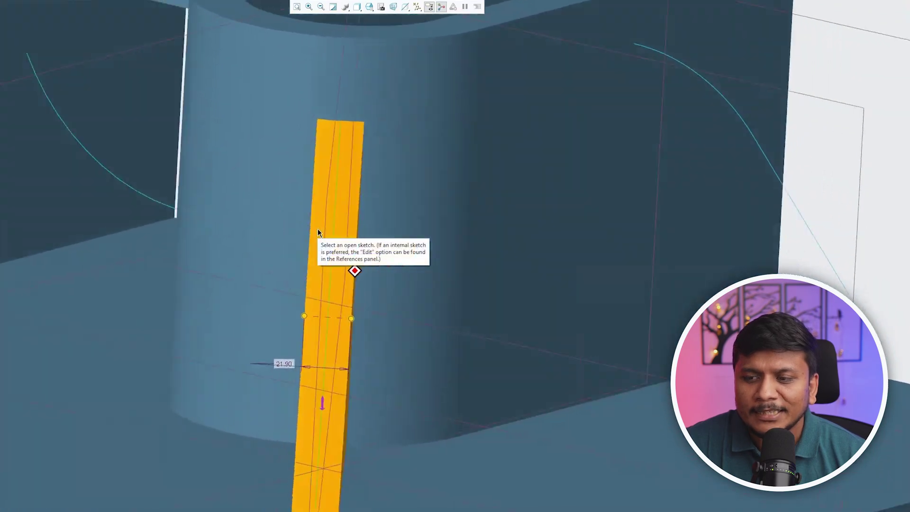
{"action": "scroll", "coordinate": [317, 165], "scroll_direction": "down", "scroll_amount": 3}
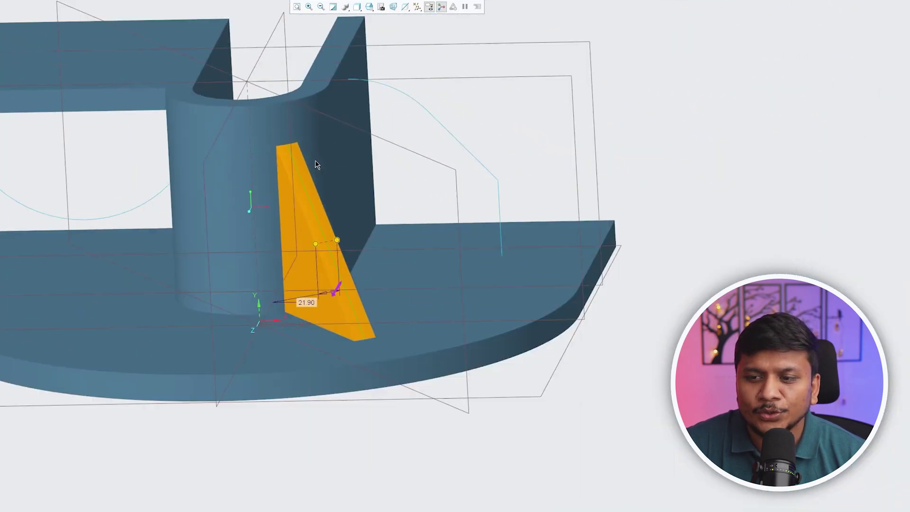
{"action": "mouse_move", "coordinate": [334, 193]}
{"action": "middle_mouse_down"}
{"action": "mouse_move", "coordinate": [394, 204]}
{"action": "mouse_move", "coordinate": [306, 191]}
{"action": "middle_mouse_up"}
{"action": "scroll", "coordinate": [307, 191], "scroll_direction": "up", "scroll_amount": 2}
{"action": "scroll", "coordinate": [305, 186], "scroll_direction": "up", "scroll_amount": 2}
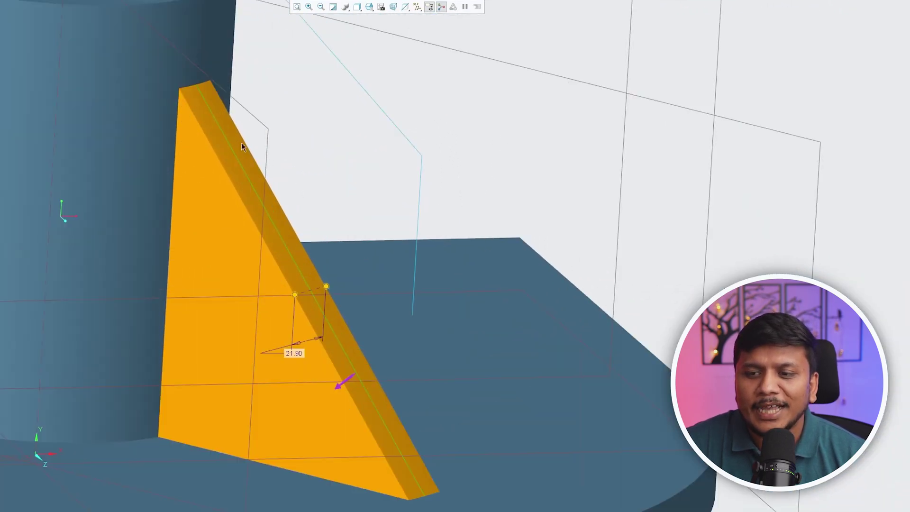
{"action": "scroll", "coordinate": [203, 130], "scroll_direction": "up", "scroll_amount": 2}
{"action": "mouse_move", "coordinate": [188, 113]}
{"action": "middle_mouse_down"}
{"action": "mouse_move", "coordinate": [161, 266]}
{"action": "mouse_move", "coordinate": [197, 356]}
{"action": "mouse_move", "coordinate": [187, 316]}
{"action": "middle_mouse_up"}
{"action": "scroll", "coordinate": [259, 336], "scroll_direction": "up", "scroll_amount": 2}
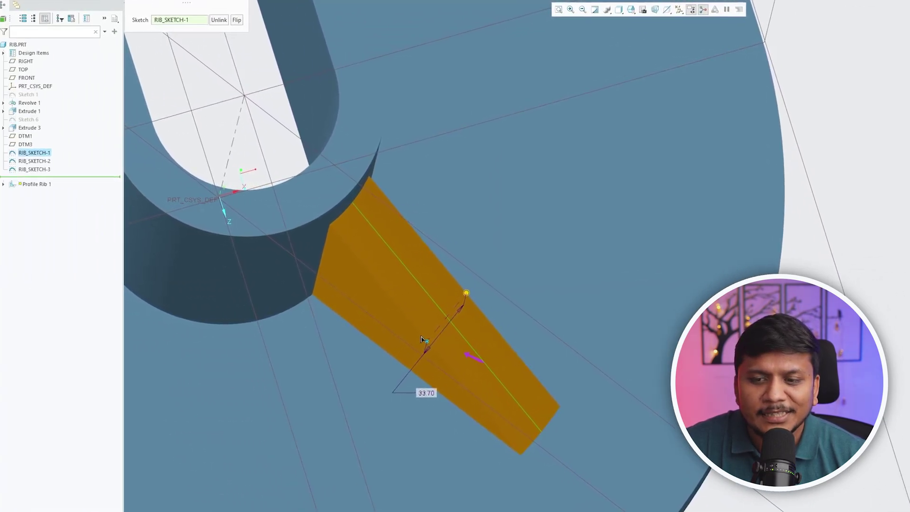
Step: Widen the rib with the thickness handle and complete Profile Rib 1
{"action": "left_click_drag", "start_coordinate": [259, 337], "coordinate": [421, 344]}
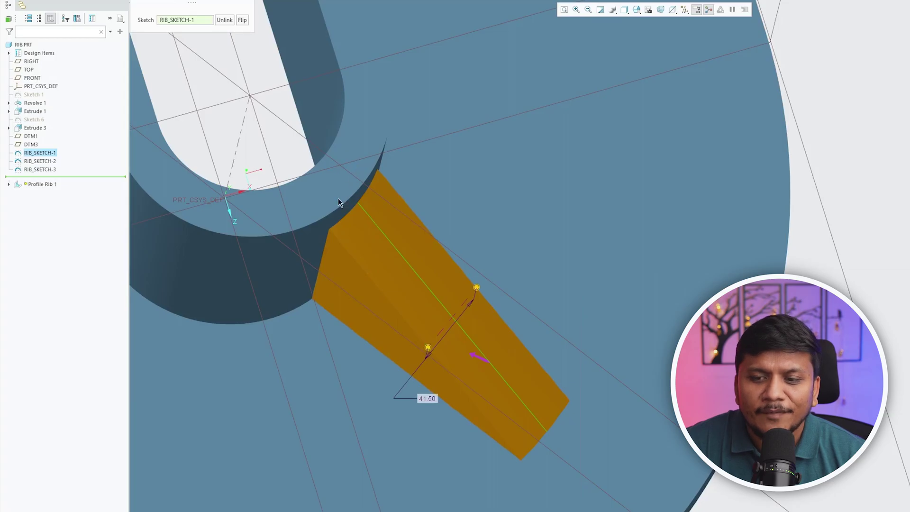
{"action": "middle_click", "coordinate": [354, 199]}
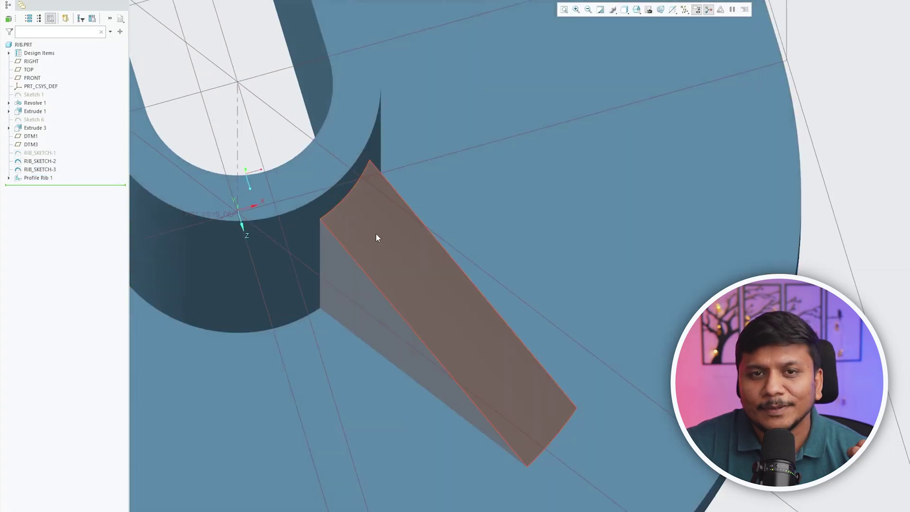
{"action": "mouse_move", "coordinate": [380, 237]}
{"action": "middle_mouse_down"}
{"action": "mouse_move", "coordinate": [358, 247]}
{"action": "mouse_move", "coordinate": [372, 209]}
{"action": "mouse_move", "coordinate": [419, 189]}
{"action": "mouse_move", "coordinate": [410, 203]}
{"action": "mouse_move", "coordinate": [372, 89]}
{"action": "mouse_move", "coordinate": [342, 86]}
{"action": "middle_mouse_up"}
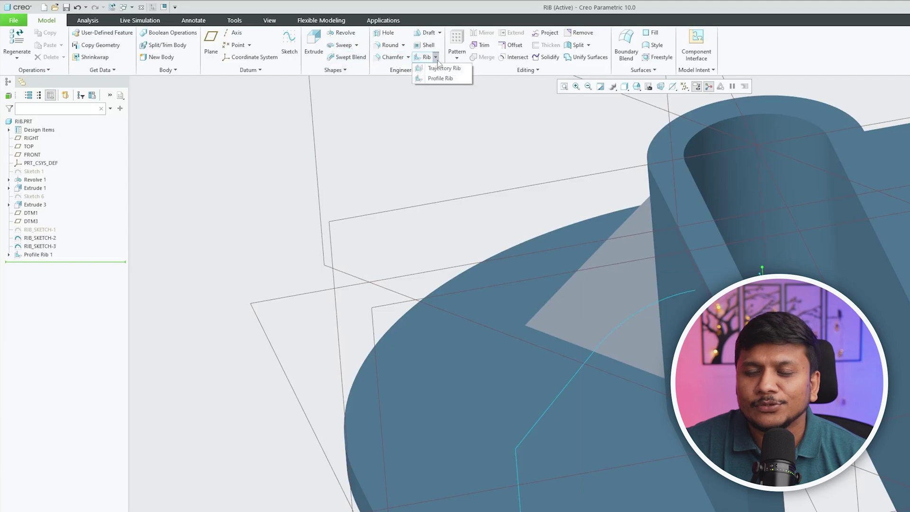
Step: Create Profile Rib 2 from RIB_SKETCH-2 against the cylinder with thickness 21.10
{"action": "left_click", "coordinate": [441, 77]}
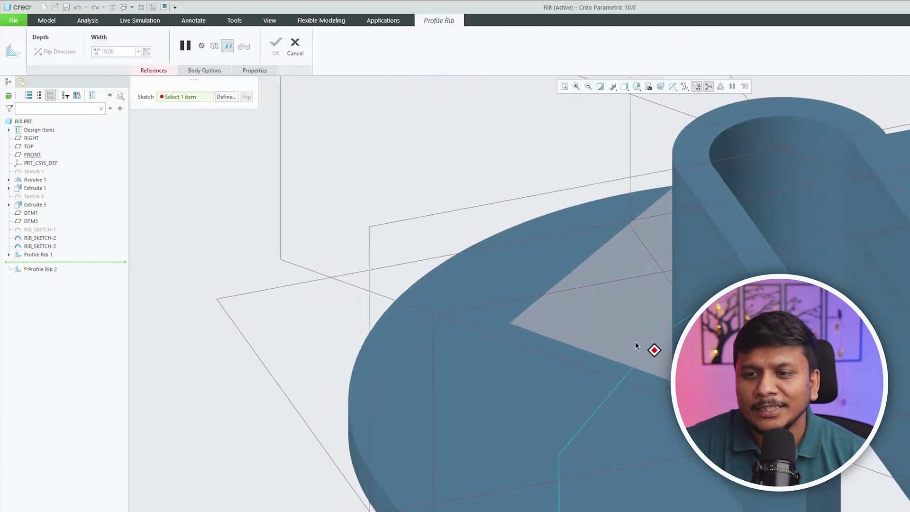
{"action": "left_click", "coordinate": [661, 345]}
{"action": "middle_click_drag", "start_coordinate": [660, 343], "coordinate": [514, 339]}
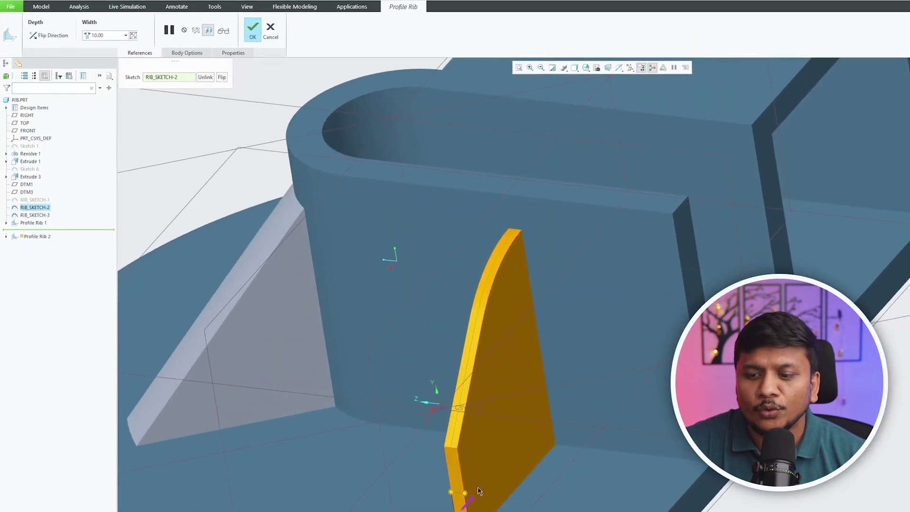
{"action": "left_click_drag", "start_coordinate": [465, 493], "coordinate": [471, 495]}
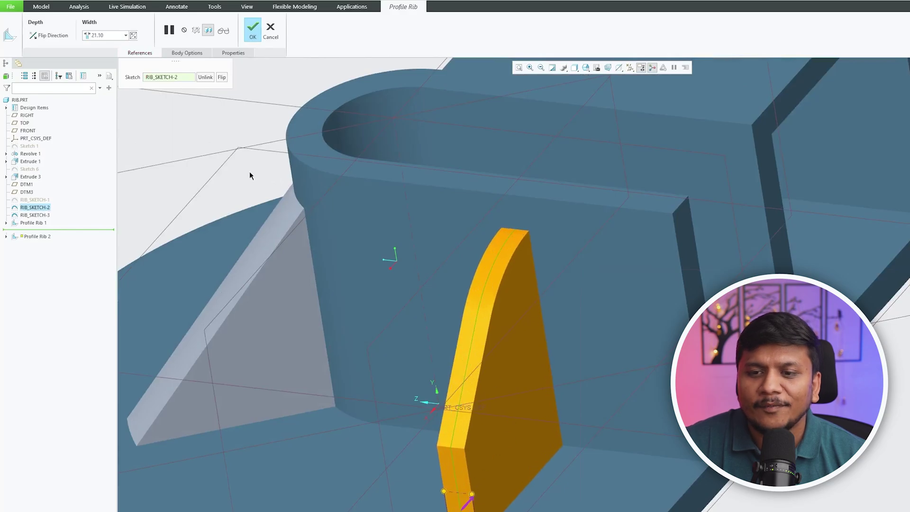
{"action": "middle_click", "coordinate": [229, 127]}
{"action": "scroll", "coordinate": [284, 149], "scroll_direction": "down", "scroll_amount": 5}
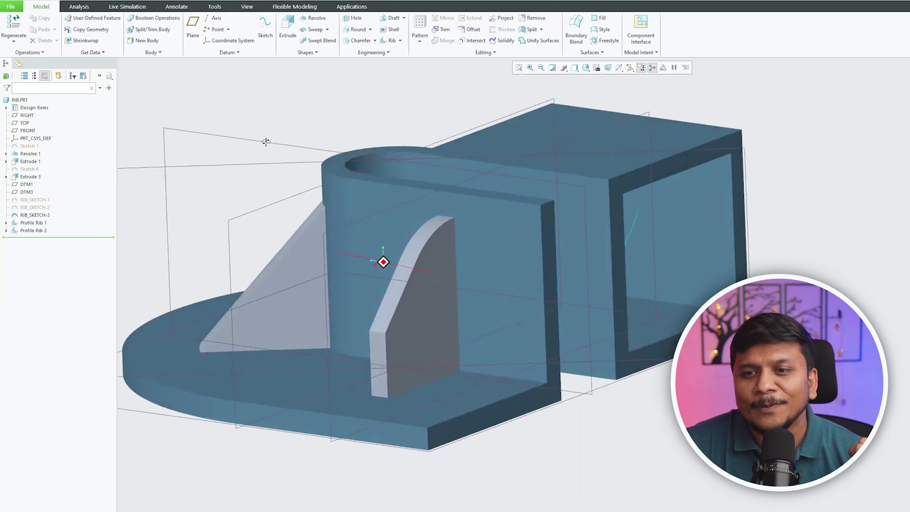
{"action": "middle_click_drag", "start_coordinate": [293, 154], "coordinate": [41, 266]}
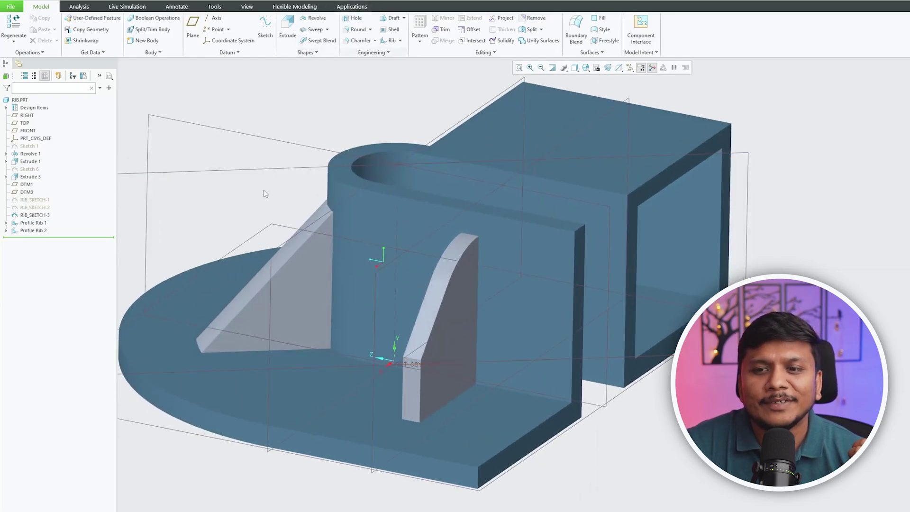
{"action": "mouse_move", "coordinate": [261, 187]}
{"action": "middle_mouse_down"}
{"action": "mouse_move", "coordinate": [299, 189]}
{"action": "mouse_move", "coordinate": [270, 226]}
{"action": "middle_mouse_up"}
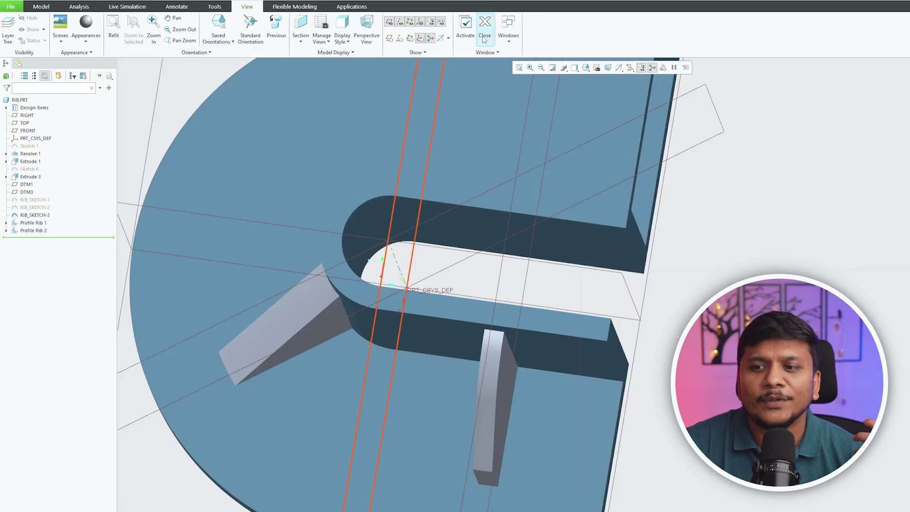
Step: Close RIB.PRT to return to ENG_BLOCK.PRT and zoom in on its cylindrical boss
{"action": "left_click", "coordinate": [484, 41]}
{"action": "scroll", "coordinate": [266, 242], "scroll_direction": "up", "scroll_amount": 3}
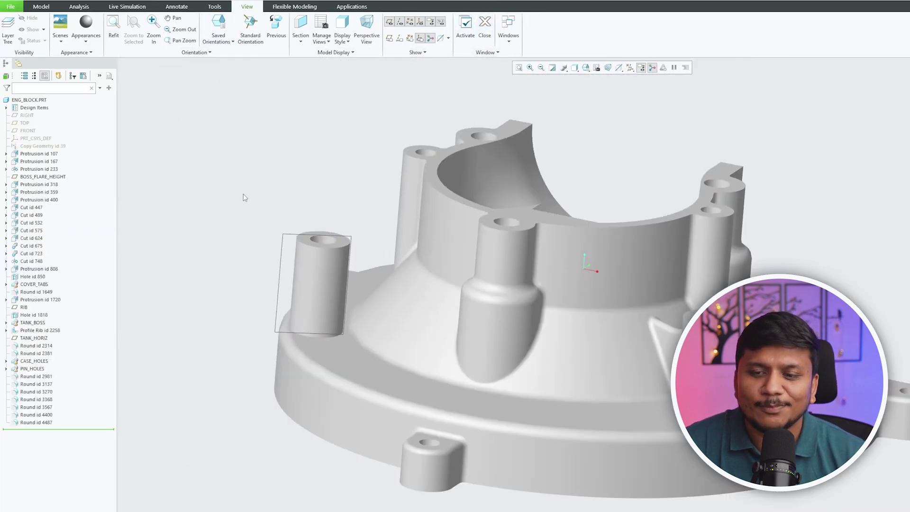
{"action": "mouse_move", "coordinate": [252, 188]}
{"action": "middle_mouse_down"}
{"action": "mouse_move", "coordinate": [599, 309]}
{"action": "mouse_move", "coordinate": [152, 280]}
{"action": "middle_mouse_up"}
{"action": "scroll", "coordinate": [154, 283], "scroll_direction": "down", "scroll_amount": 5}
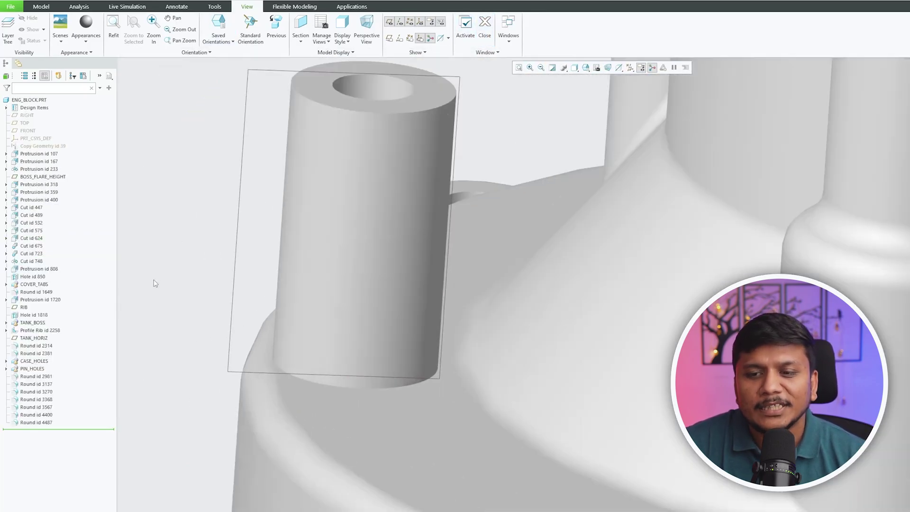
{"action": "scroll", "coordinate": [154, 284], "scroll_direction": "up", "scroll_amount": 2}
{"action": "scroll", "coordinate": [166, 274], "scroll_direction": "up", "scroll_amount": 1}
{"action": "scroll", "coordinate": [200, 262], "scroll_direction": "up", "scroll_amount": 2}
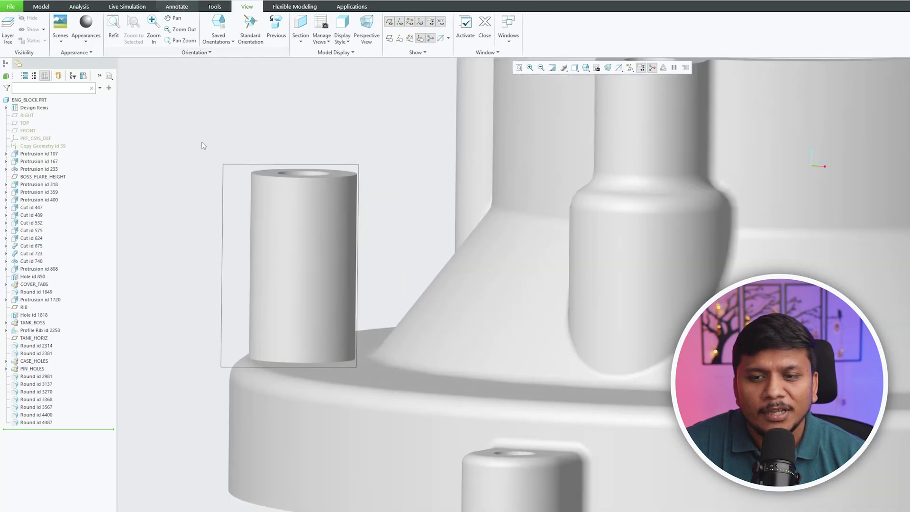
{"action": "scroll", "coordinate": [206, 144], "scroll_direction": "up", "scroll_amount": 2}
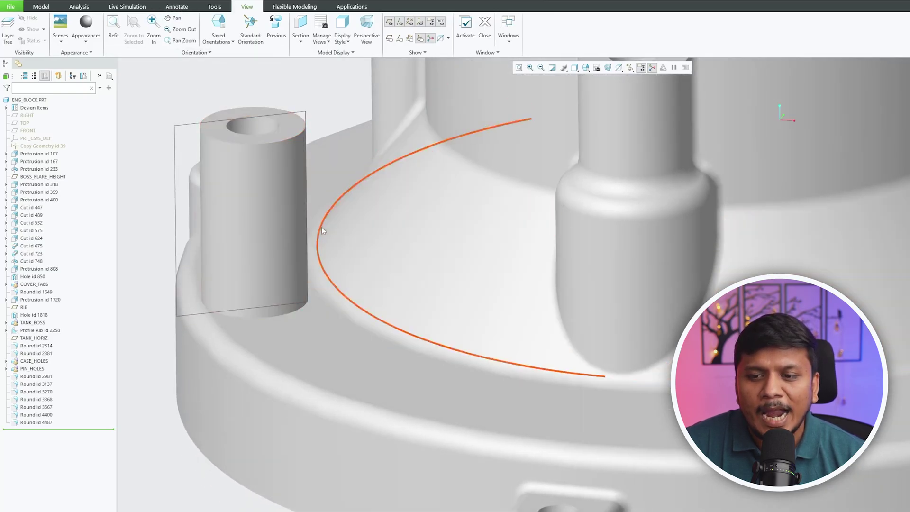
{"action": "scroll", "coordinate": [331, 286], "scroll_direction": "up", "scroll_amount": 3}
{"action": "scroll", "coordinate": [327, 220], "scroll_direction": "down", "scroll_amount": 3}
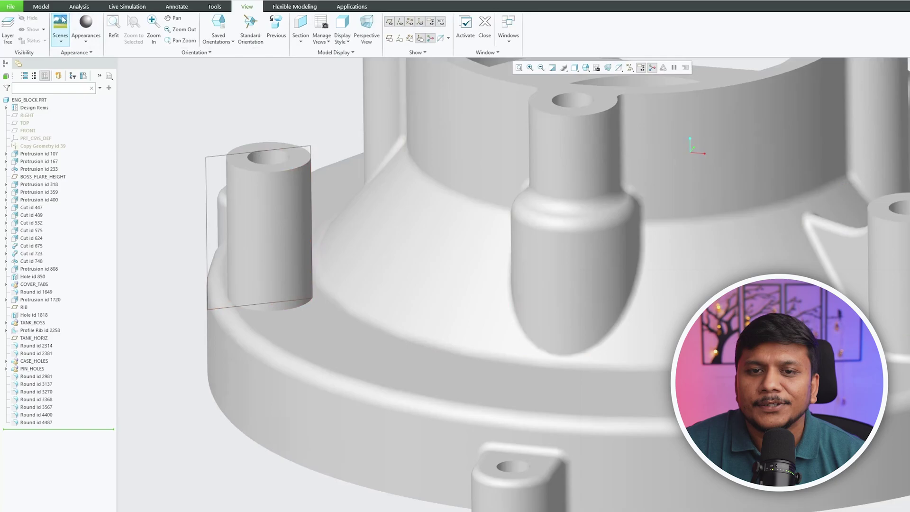
Step: Start a new sketch on the RIB datum plane
{"action": "left_click", "coordinate": [40, 7]}
{"action": "left_click", "coordinate": [264, 30]}
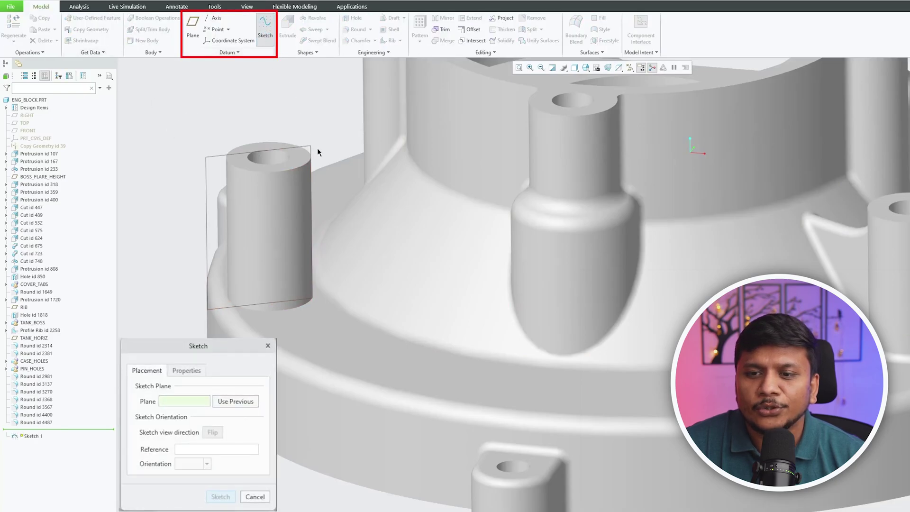
{"action": "left_click", "coordinate": [307, 147]}
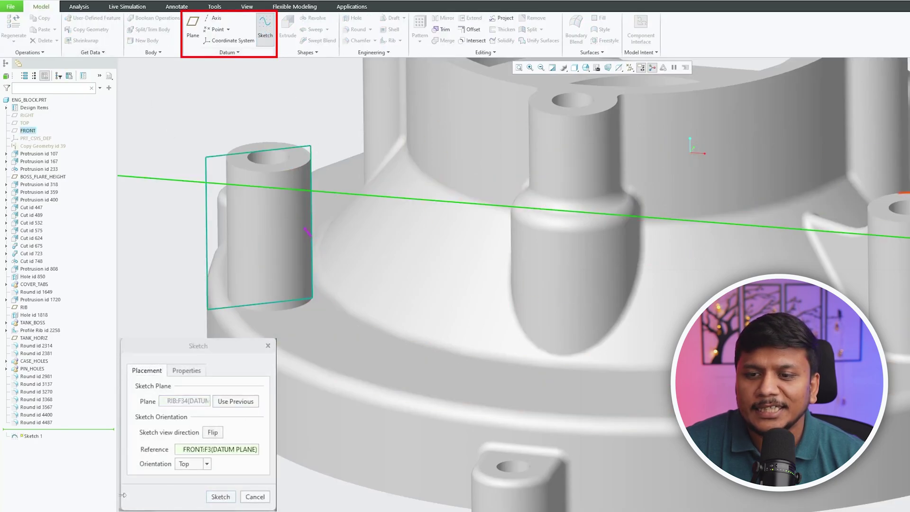
{"action": "left_click", "coordinate": [220, 498]}
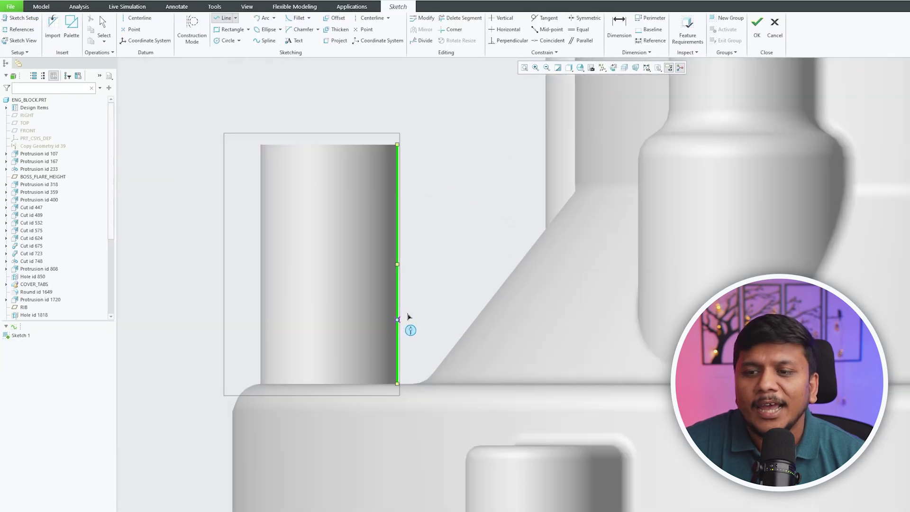
{"action": "scroll", "coordinate": [408, 317], "scroll_direction": "up", "scroll_amount": 3}
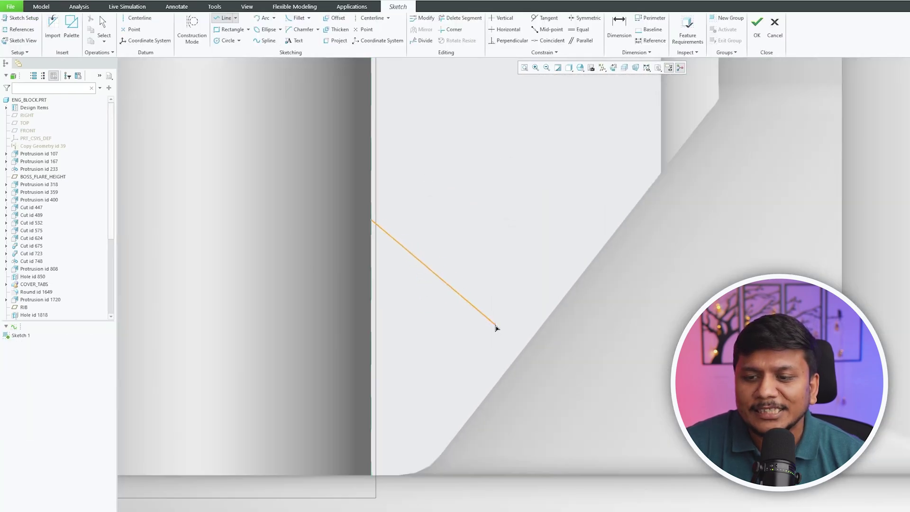
Step: Draw a 45° line, 5.30 long, from the boss edge down to the sloped flange
{"action": "left_click", "coordinate": [515, 364]}
{"action": "scroll", "coordinate": [456, 192], "scroll_direction": "down", "scroll_amount": 3}
{"action": "middle_click", "coordinate": [455, 192]}
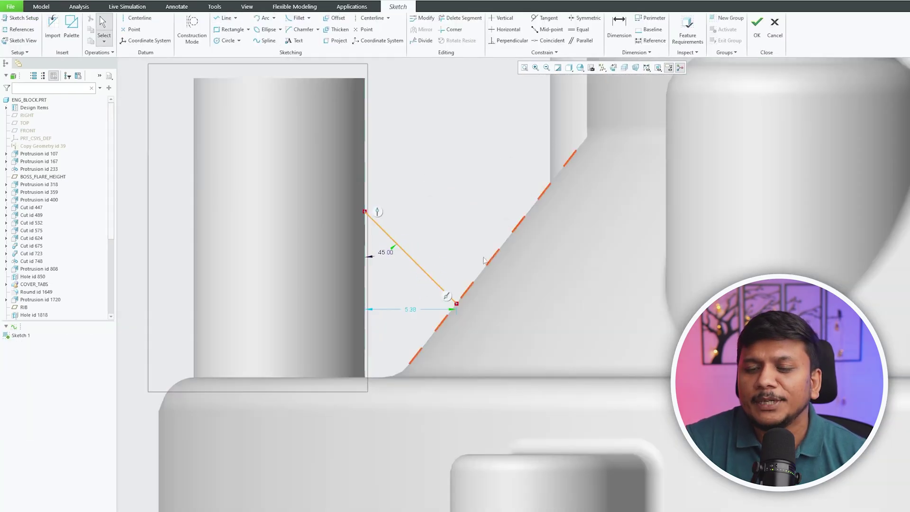
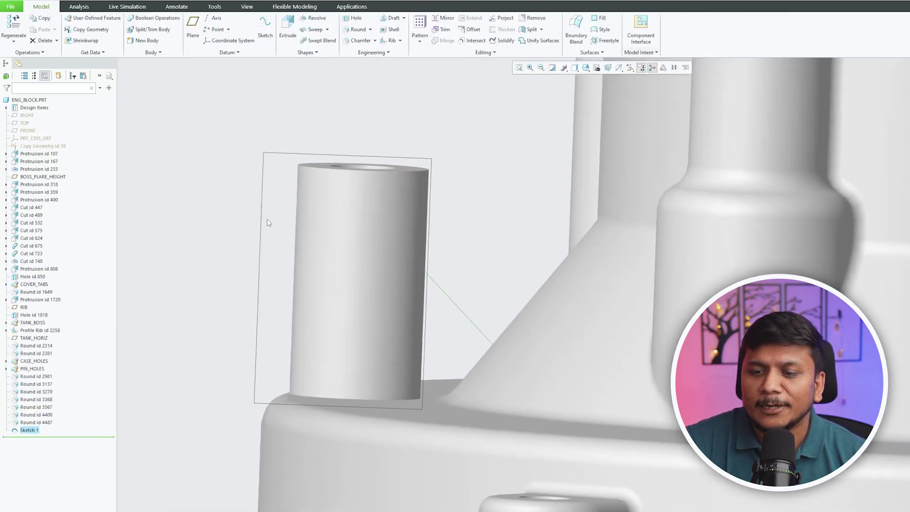
Step: Deselect the sketch and launch the Profile Rib dashboard from the Engineering group
{"action": "left_click", "coordinate": [190, 123]}
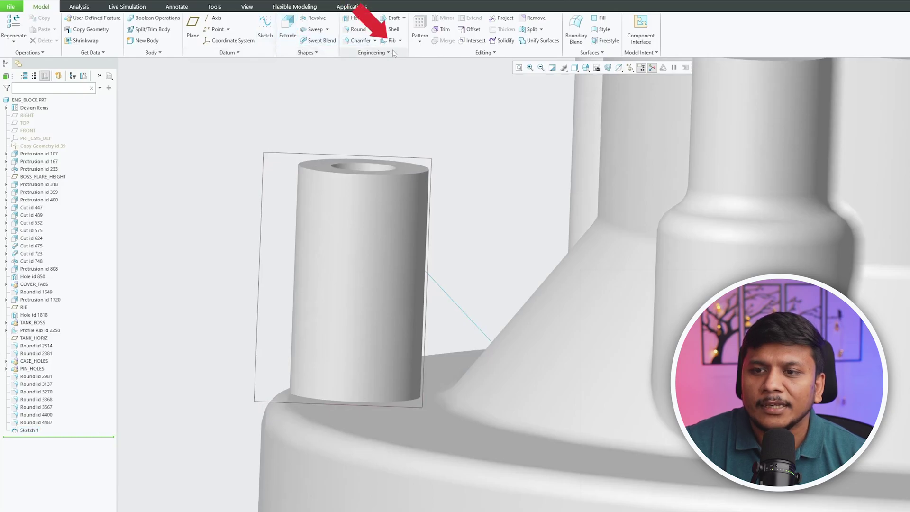
{"action": "left_click", "coordinate": [406, 60]}
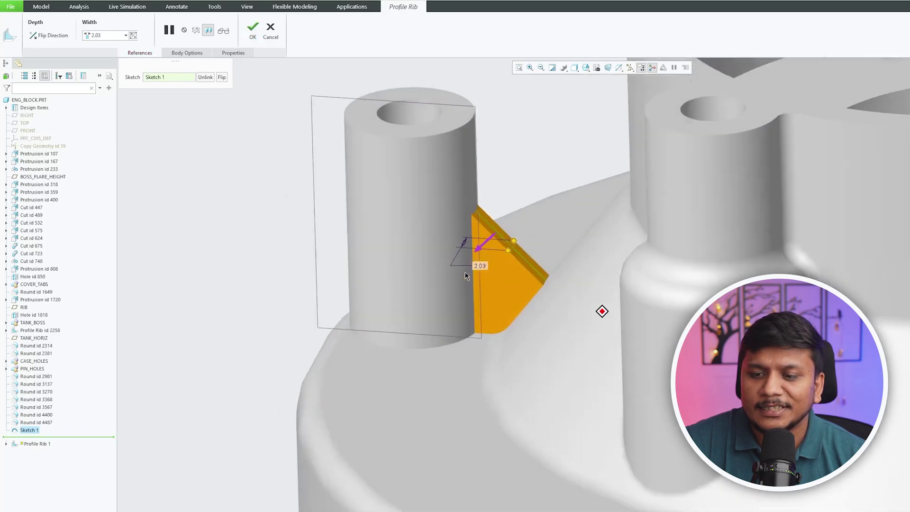
Step: Set the rib width to 3.00 on Sketch 1 and complete the profile rib between boss and wall
{"action": "middle_click_drag", "start_coordinate": [465, 275], "coordinate": [479, 264]}
{"action": "scroll", "coordinate": [334, 278], "scroll_direction": "down", "scroll_amount": 5}
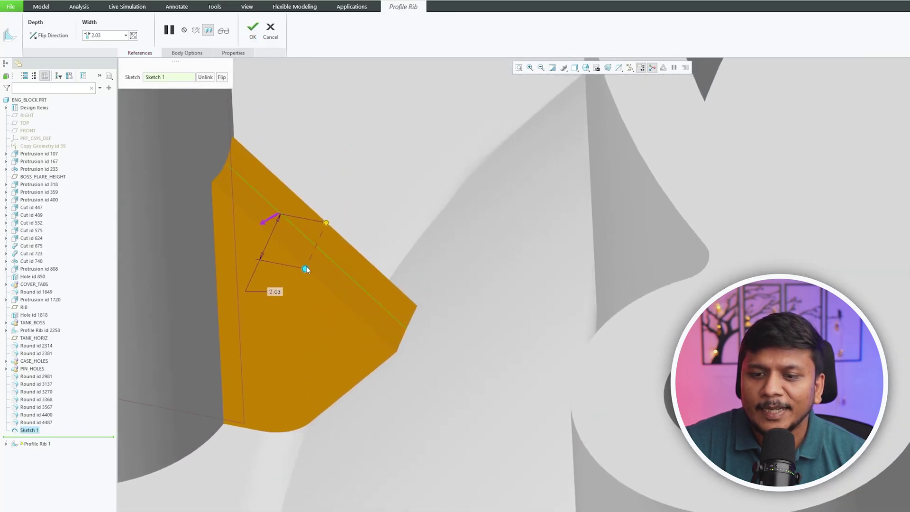
{"action": "left_click_drag", "start_coordinate": [306, 269], "coordinate": [301, 279]}
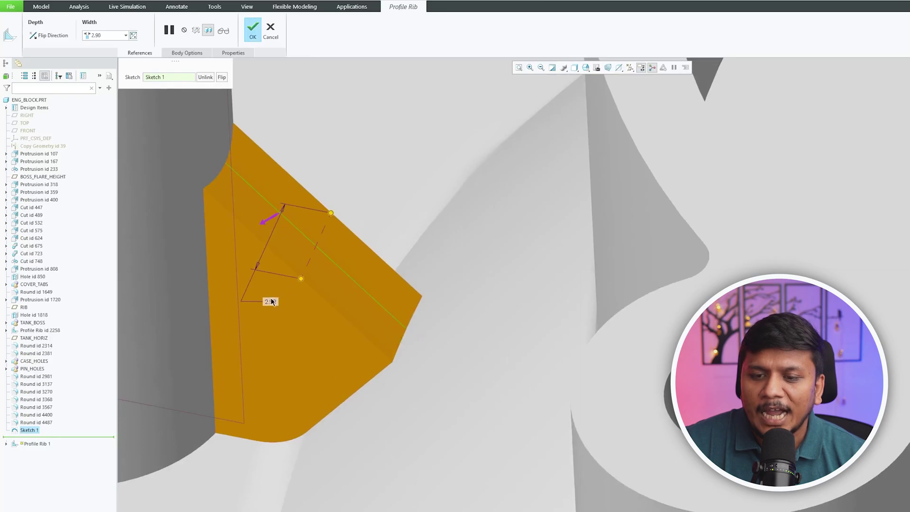
{"action": "type", "text": "3"}
{"action": "key", "text": "Return"}
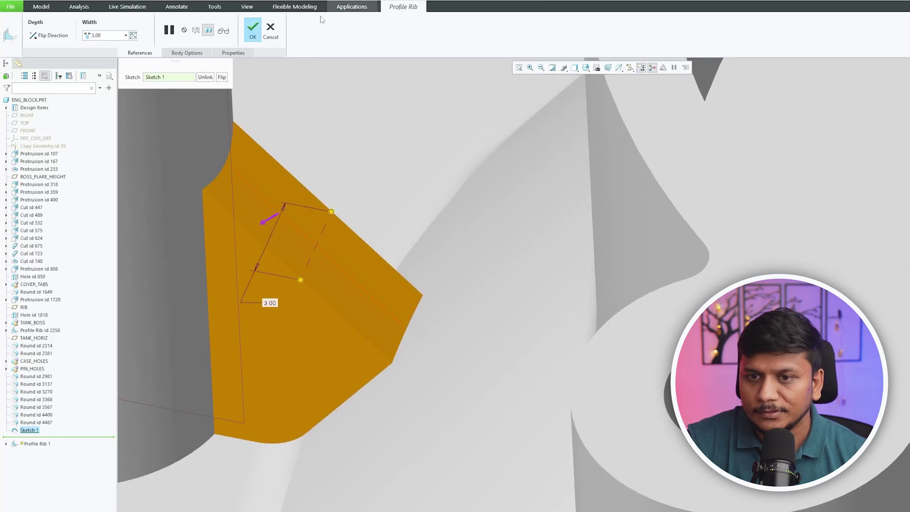
{"action": "left_click", "coordinate": [253, 28]}
{"action": "scroll", "coordinate": [365, 312], "scroll_direction": "up", "scroll_amount": 5}
{"action": "mouse_move", "coordinate": [364, 312]}
{"action": "middle_mouse_down"}
{"action": "mouse_move", "coordinate": [333, 210]}
{"action": "mouse_move", "coordinate": [357, 232]}
{"action": "mouse_move", "coordinate": [324, 198]}
{"action": "middle_mouse_up"}
{"action": "scroll", "coordinate": [367, 229], "scroll_direction": "down", "scroll_amount": 5}
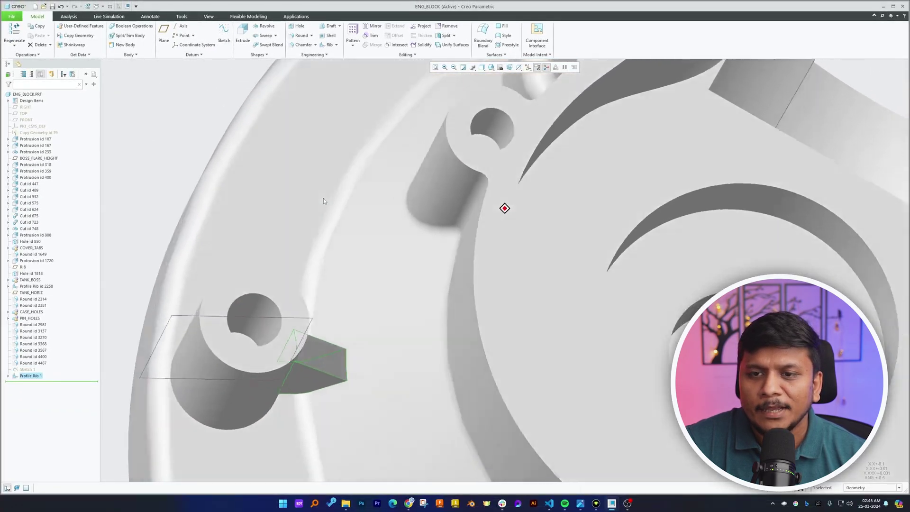
{"action": "scroll", "coordinate": [295, 203], "scroll_direction": "up", "scroll_amount": 5}
{"action": "scroll", "coordinate": [278, 349], "scroll_direction": "down", "scroll_amount": 3}
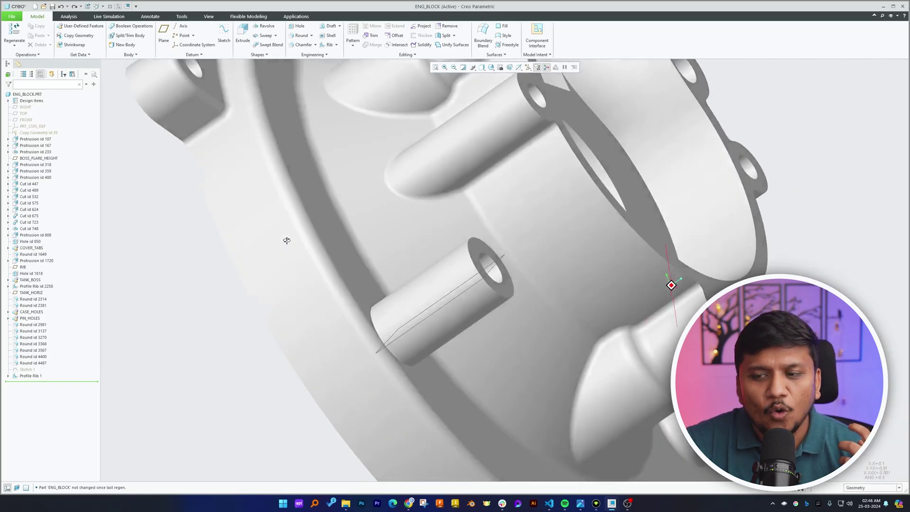
{"action": "mouse_move", "coordinate": [223, 213]}
{"action": "middle_mouse_down"}
{"action": "mouse_move", "coordinate": [257, 259]}
{"action": "mouse_move", "coordinate": [297, 162]}
{"action": "middle_mouse_up"}
{"action": "scroll", "coordinate": [256, 259], "scroll_direction": "up", "scroll_amount": 5}
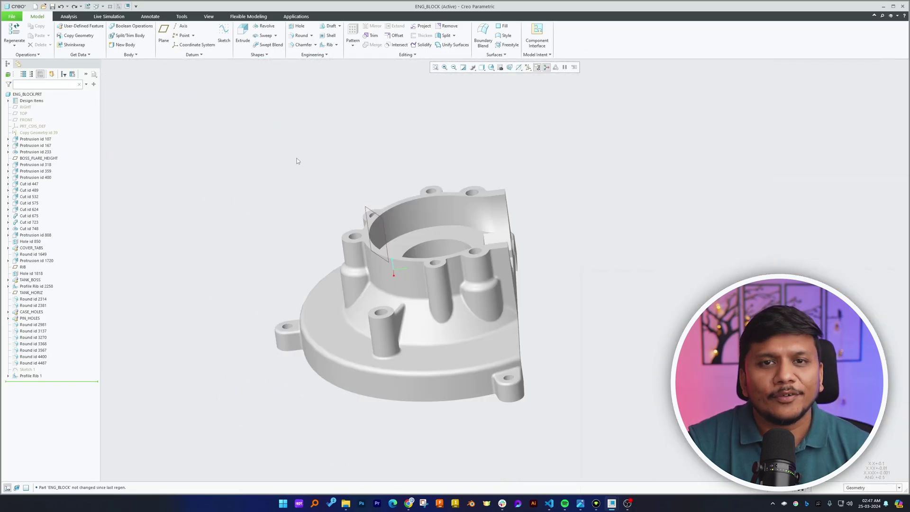